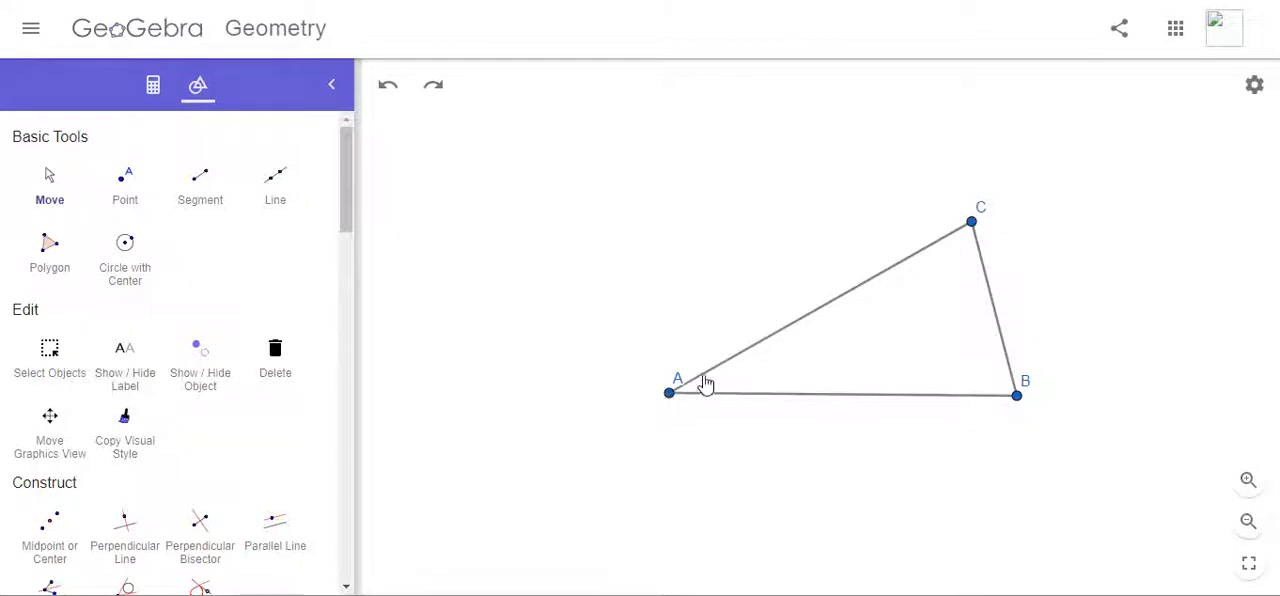
Step: Measure the angle at vertex A between sides AB and AC, and shift its label clear of the vertex
scroll(200, 412, "down", 5)
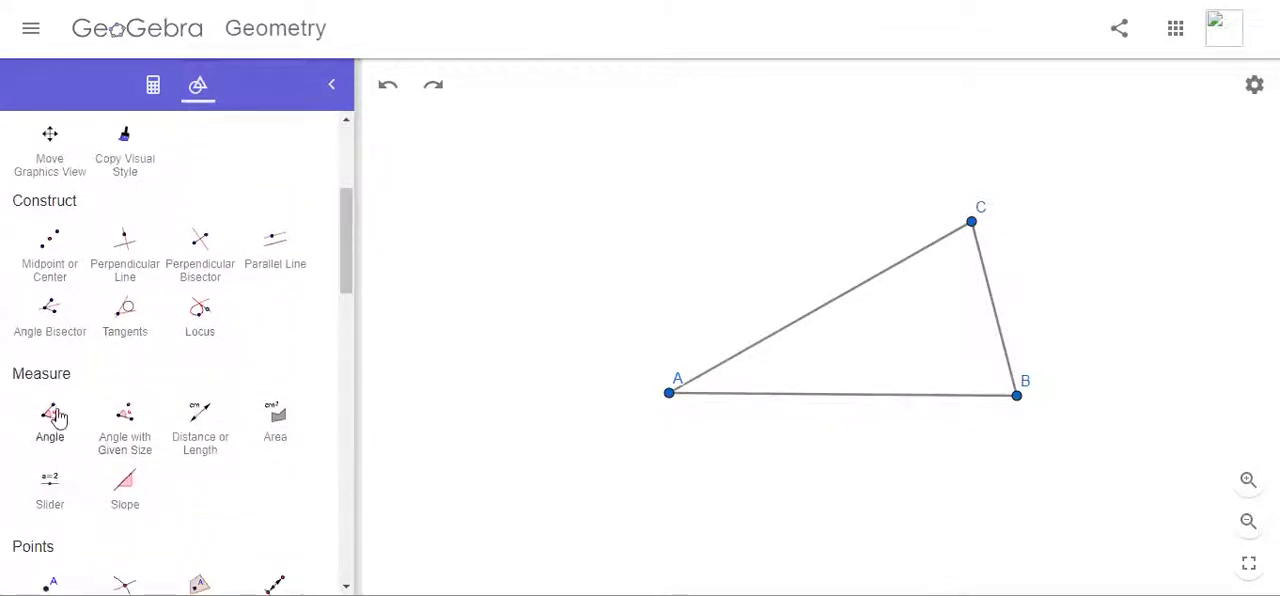
left_click(50, 420)
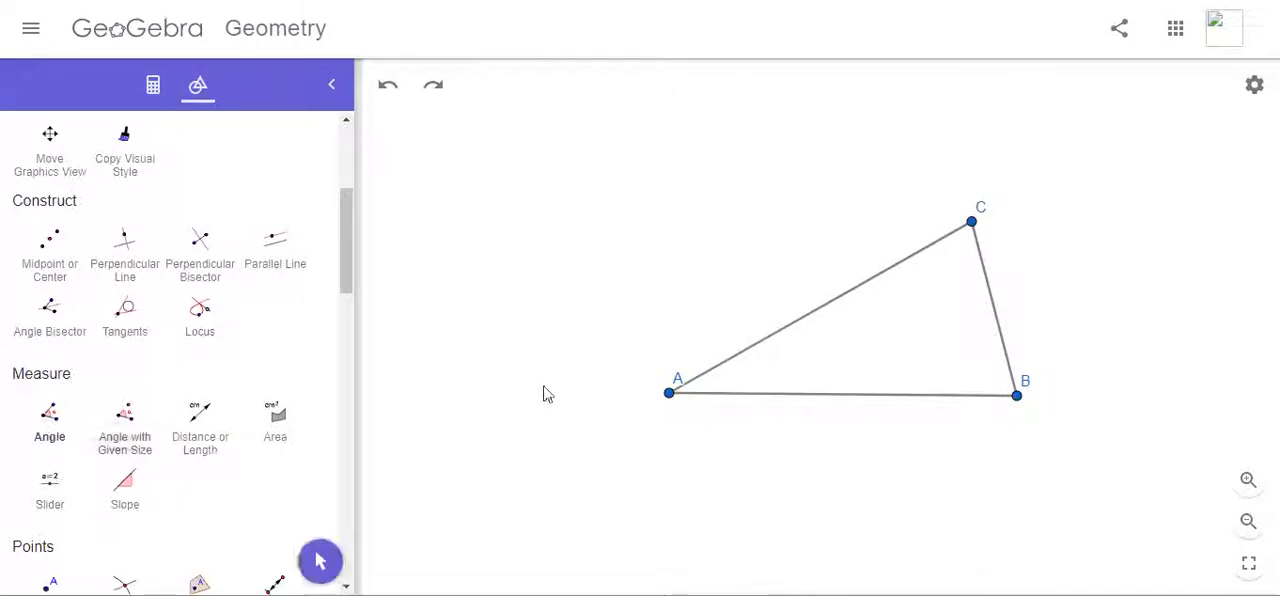
left_click(726, 369)
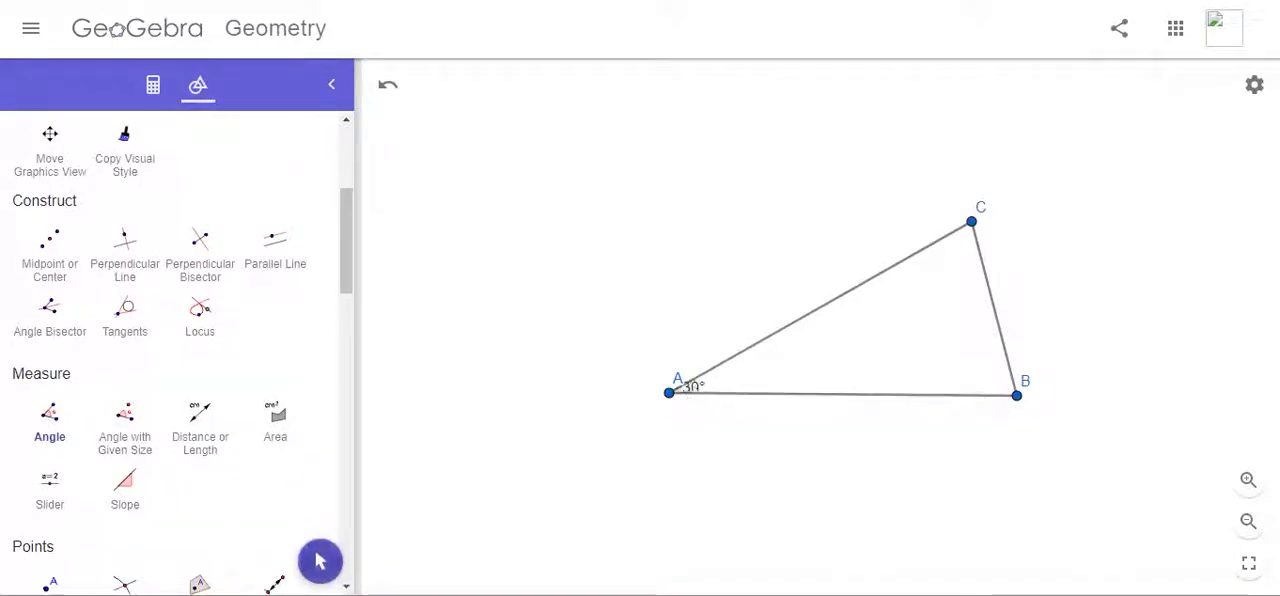
left_click(320, 561)
left_click_drag(691, 392, 717, 391)
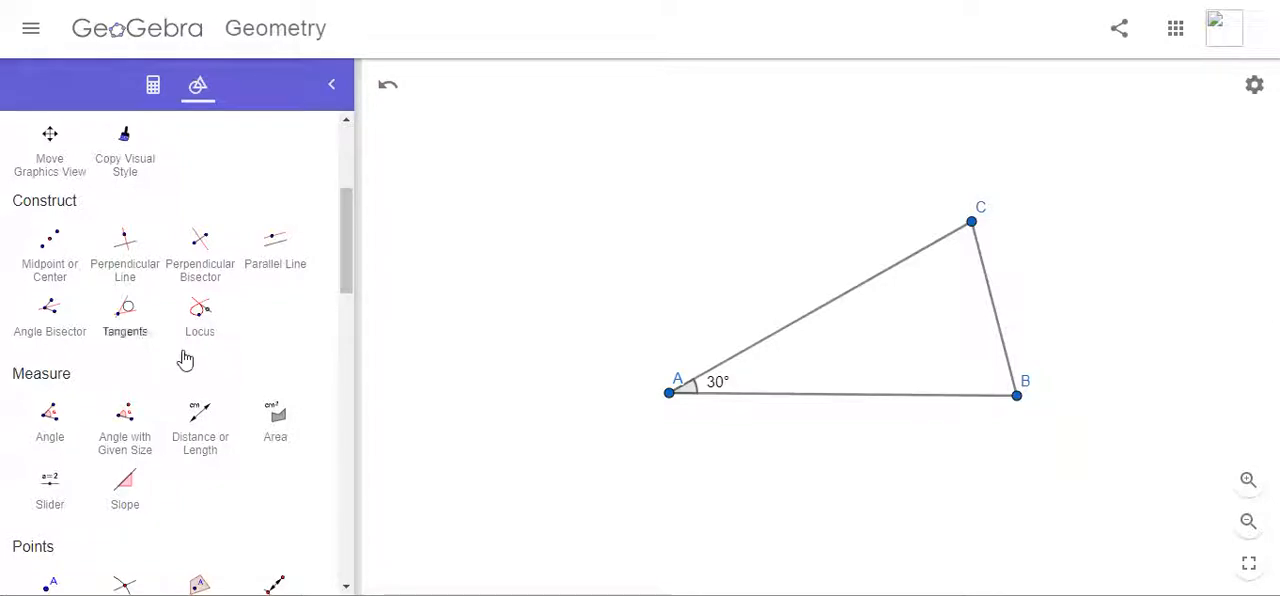
Step: Construct the circle through the three triangle vertices A, B and C
scroll(226, 372, "down", 1)
scroll(226, 372, "down", 6)
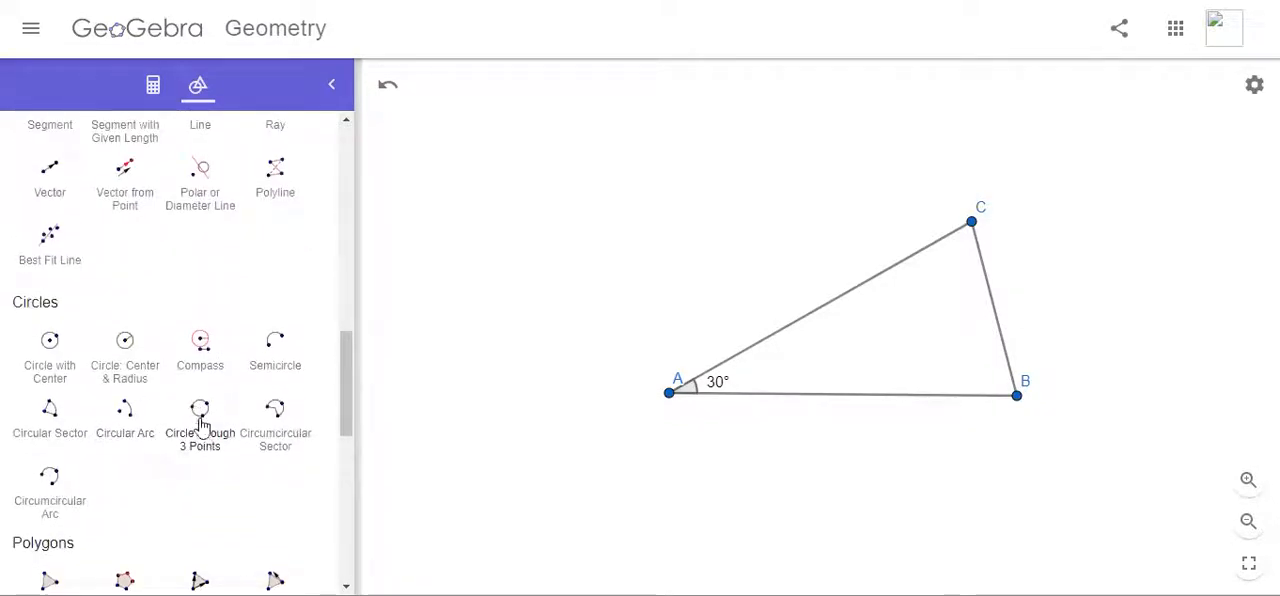
left_click(195, 440)
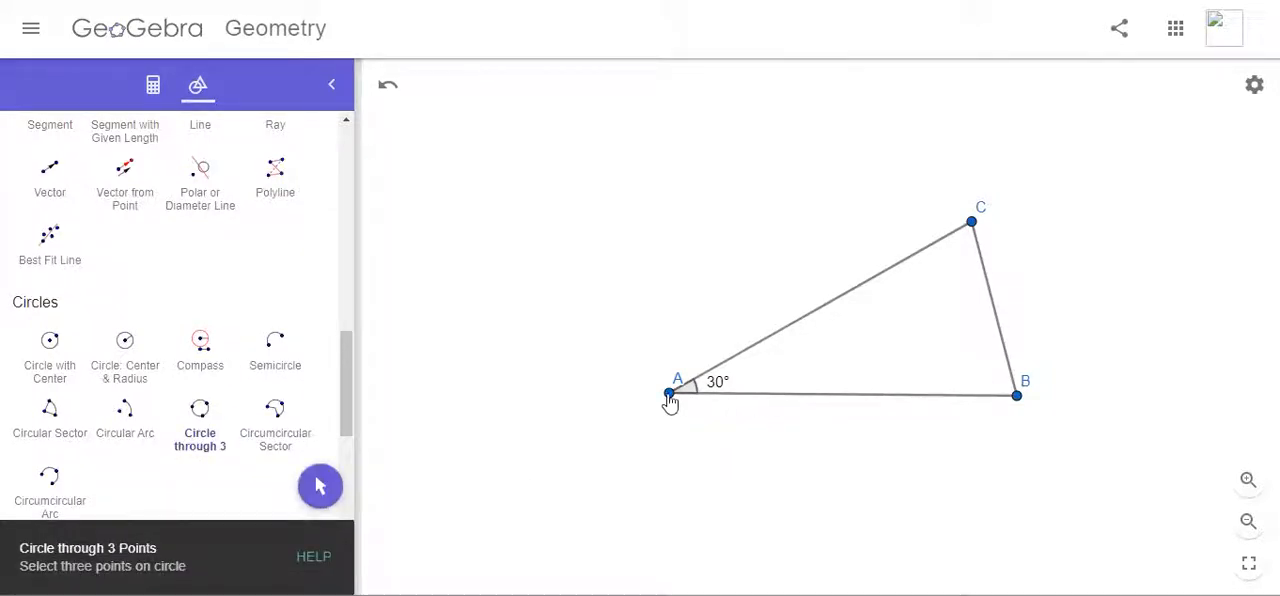
left_click(669, 395)
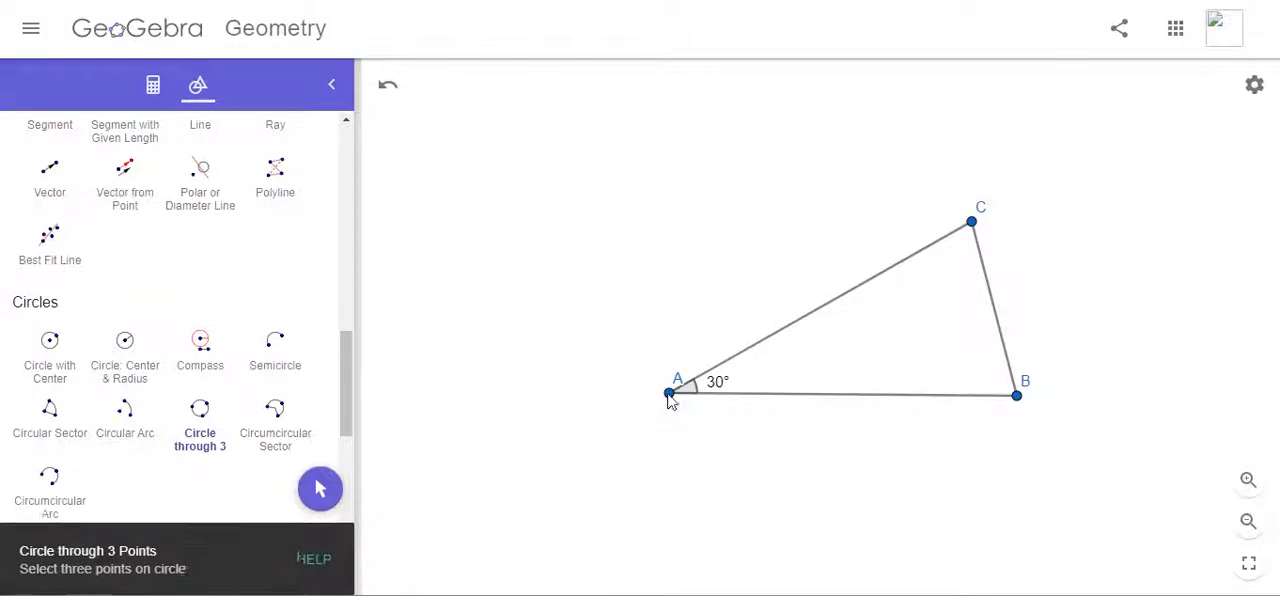
left_click(1017, 396)
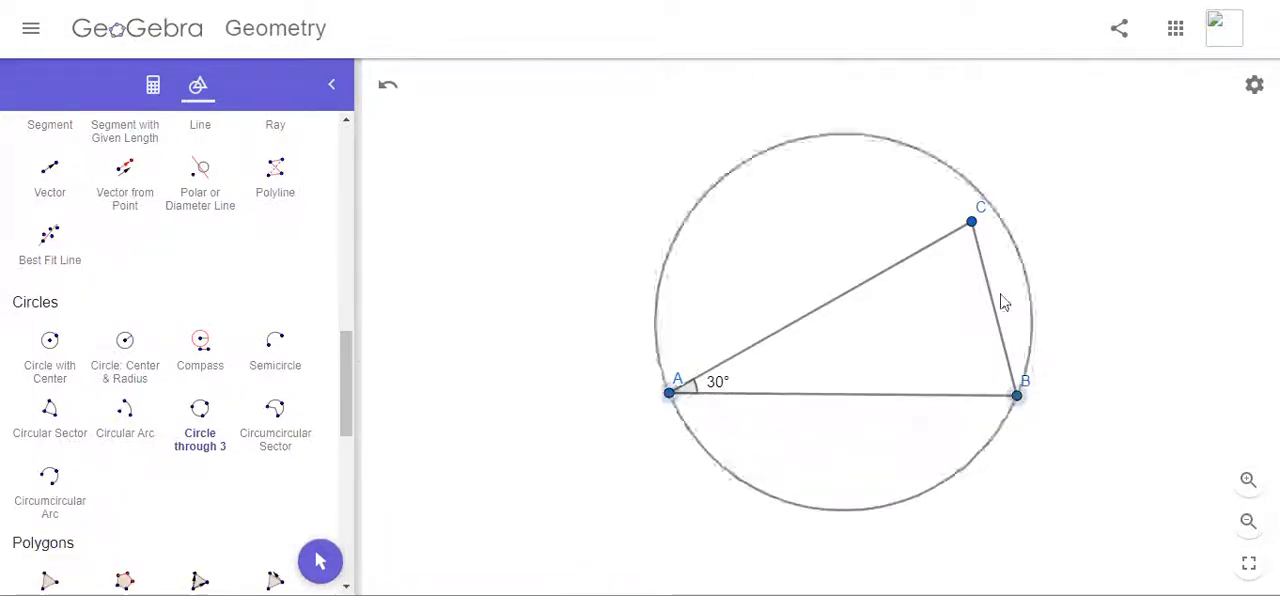
left_click(971, 222)
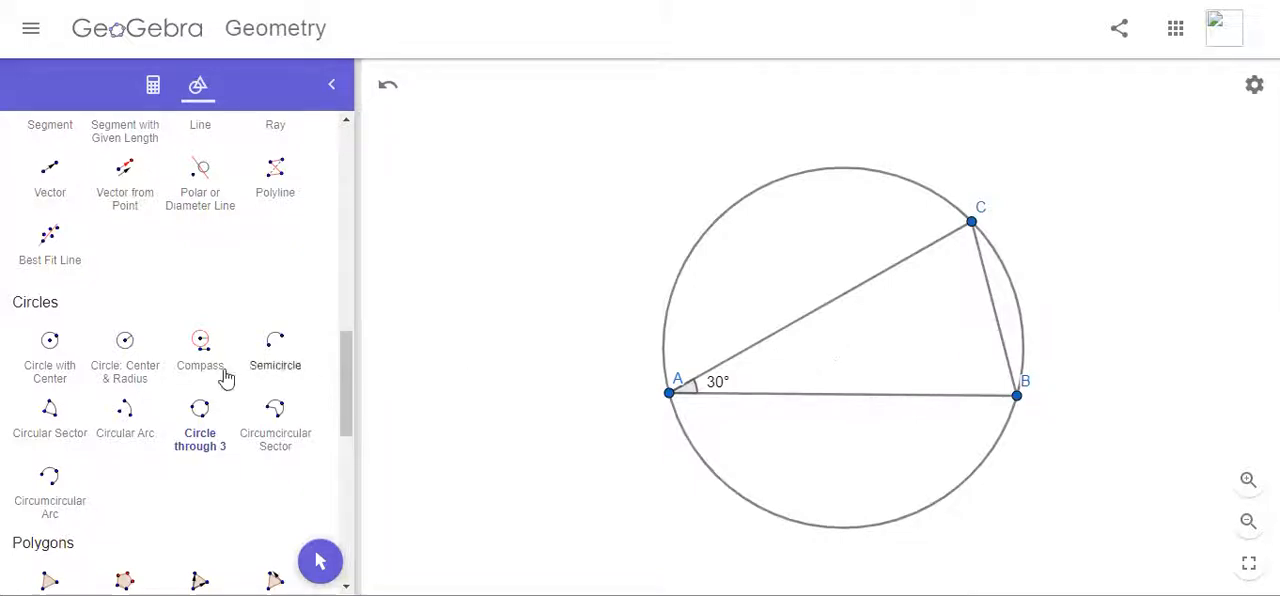
Step: Construct the centre point of the circle around the triangle
scroll(140, 300, "up", 5)
scroll(136, 288, "up", 2)
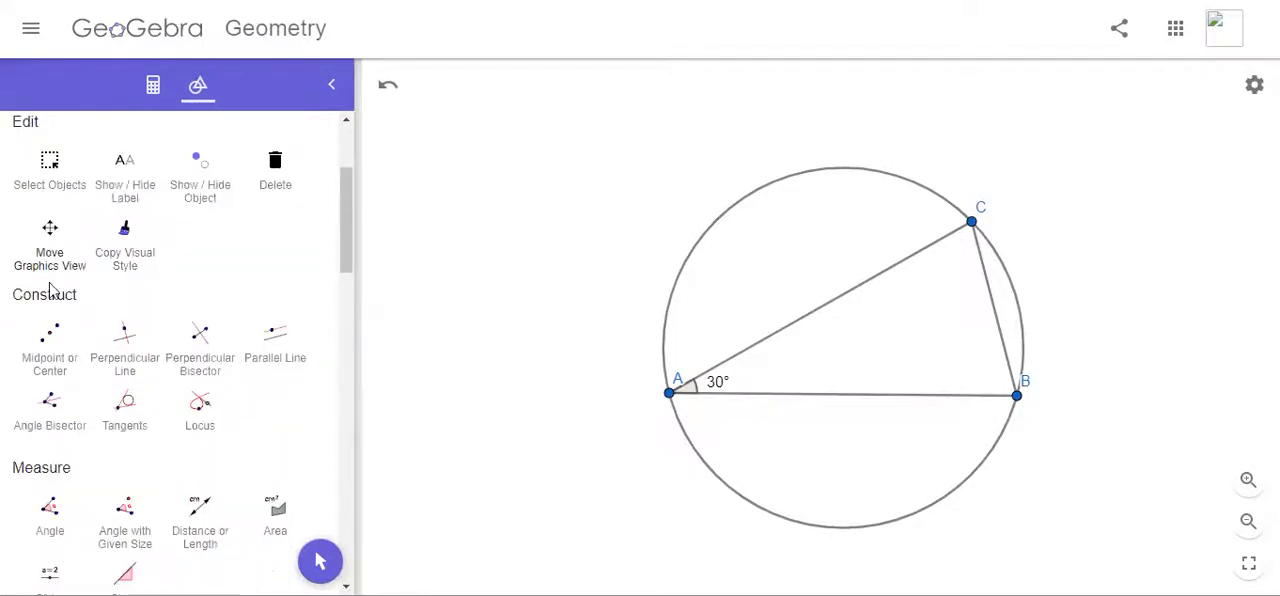
left_click(49, 334)
left_click(745, 207)
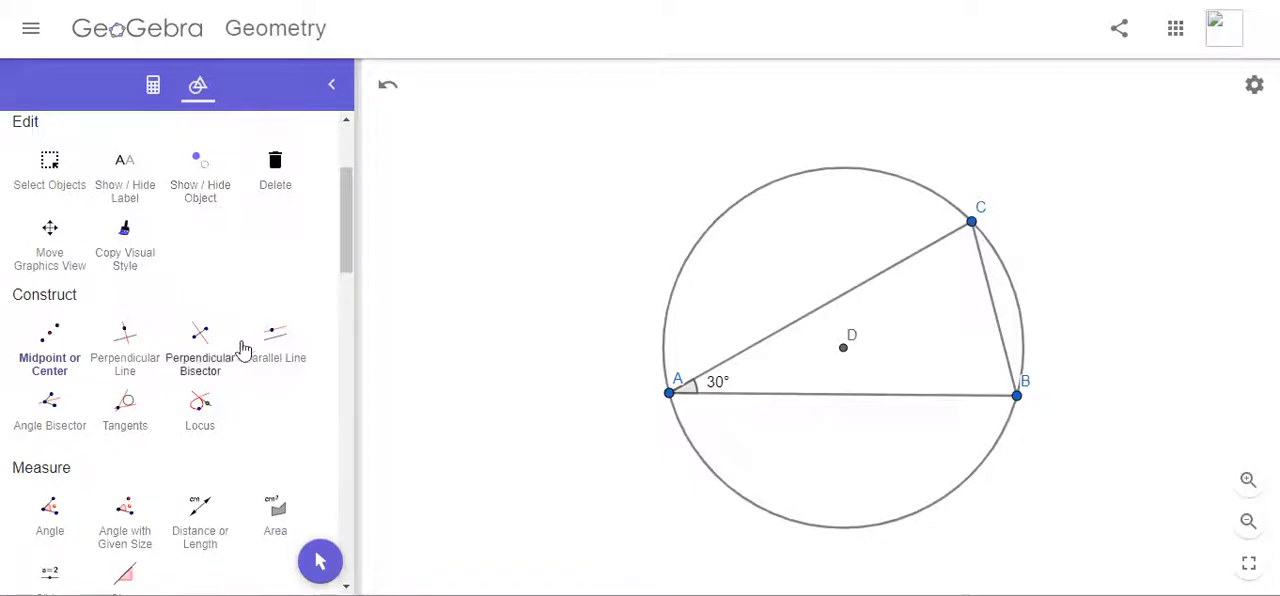
Step: Place a point on the circle's lower-left arc and join it to the centre with a segment
scroll(192, 195, "up", 3)
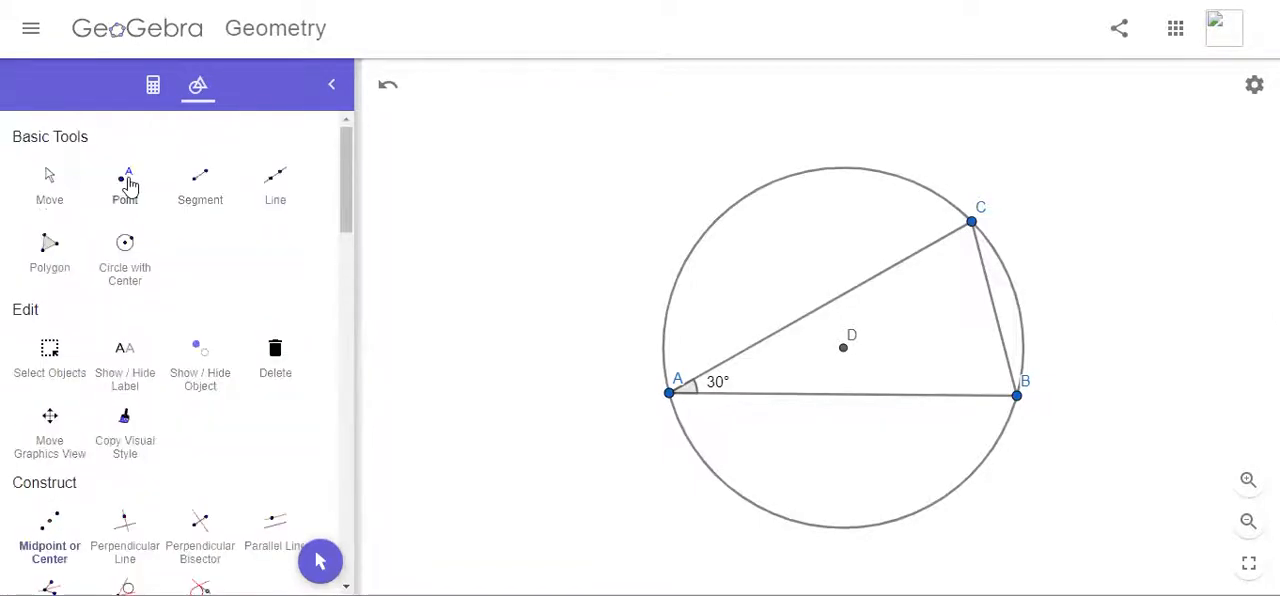
left_click(125, 185)
left_click(733, 489)
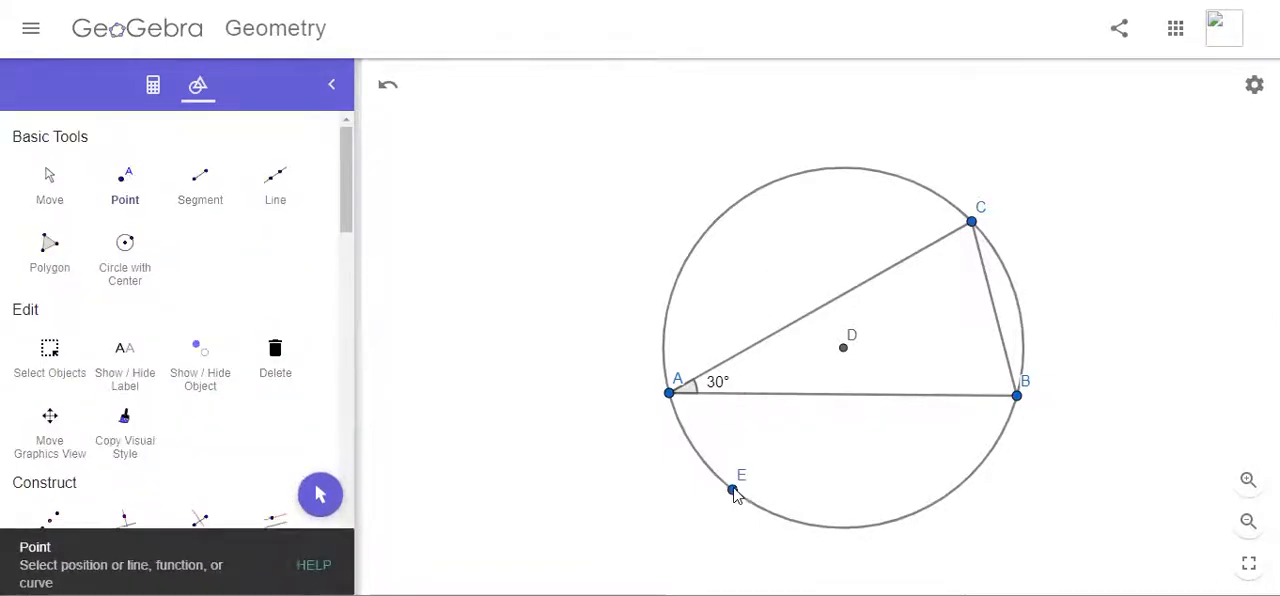
left_click(205, 206)
left_click(843, 349)
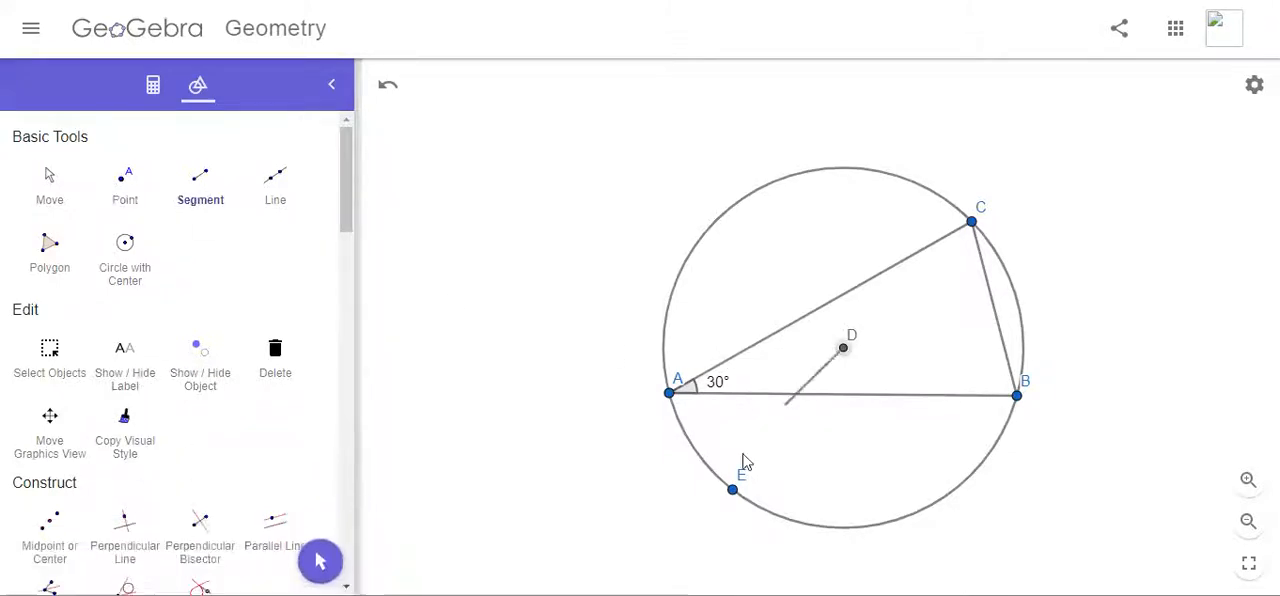
left_click(733, 489)
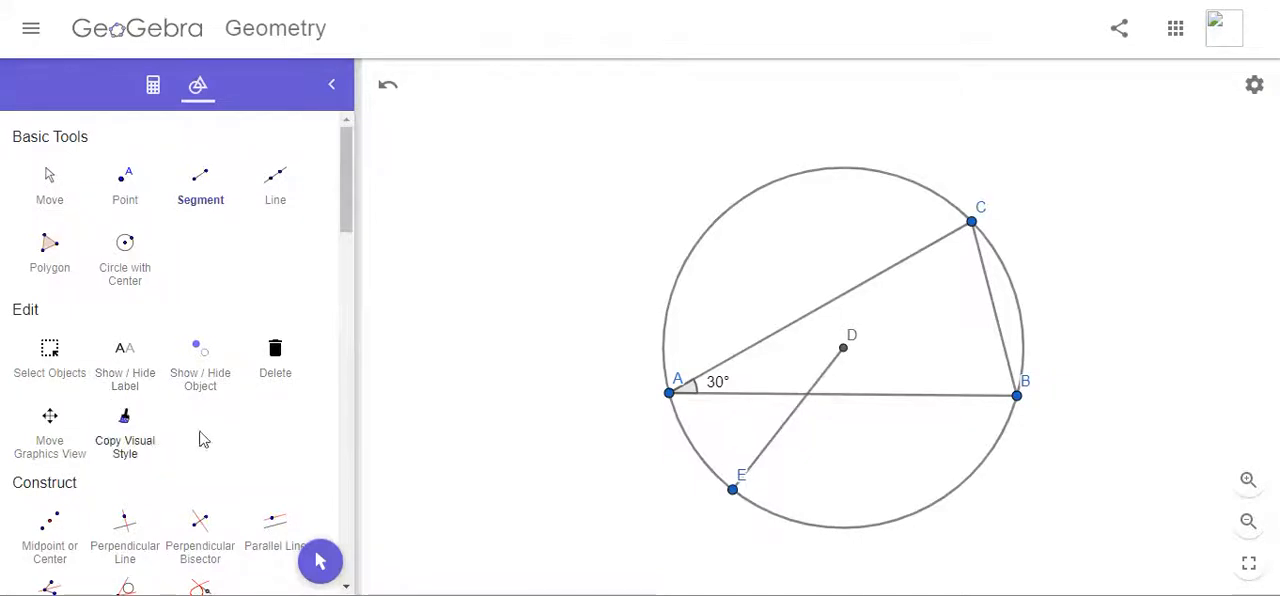
Step: Add length measurements to radius DE and triangle side BC
scroll(210, 435, "down", 3)
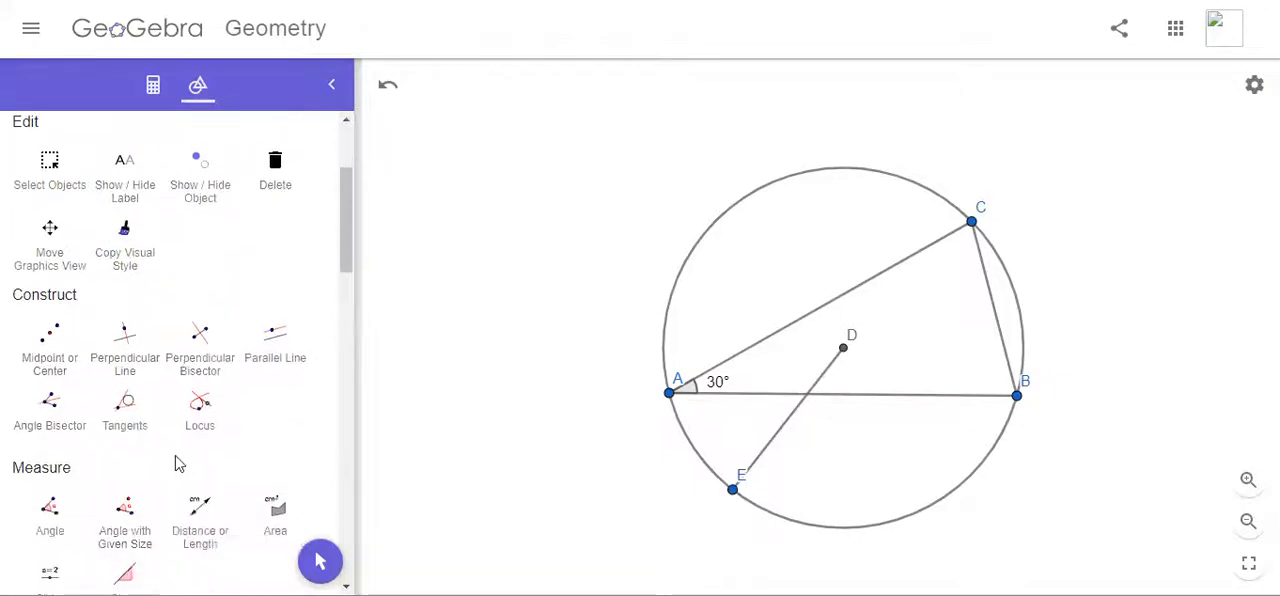
scroll(177, 459, "down", 1)
left_click(232, 457)
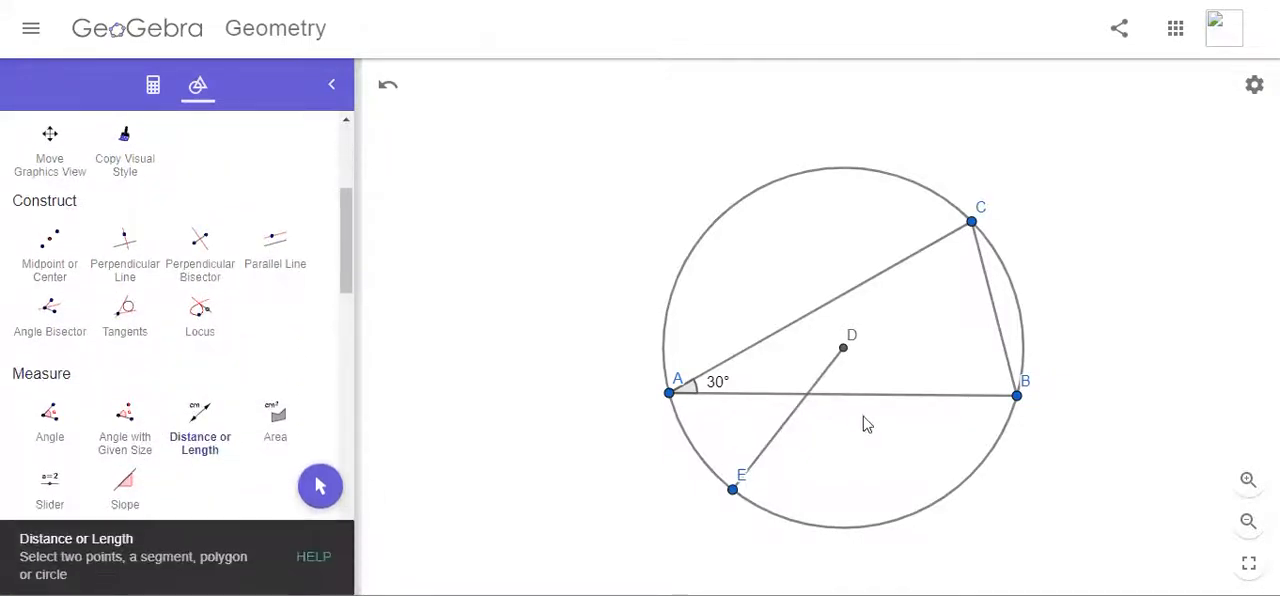
left_click(778, 438)
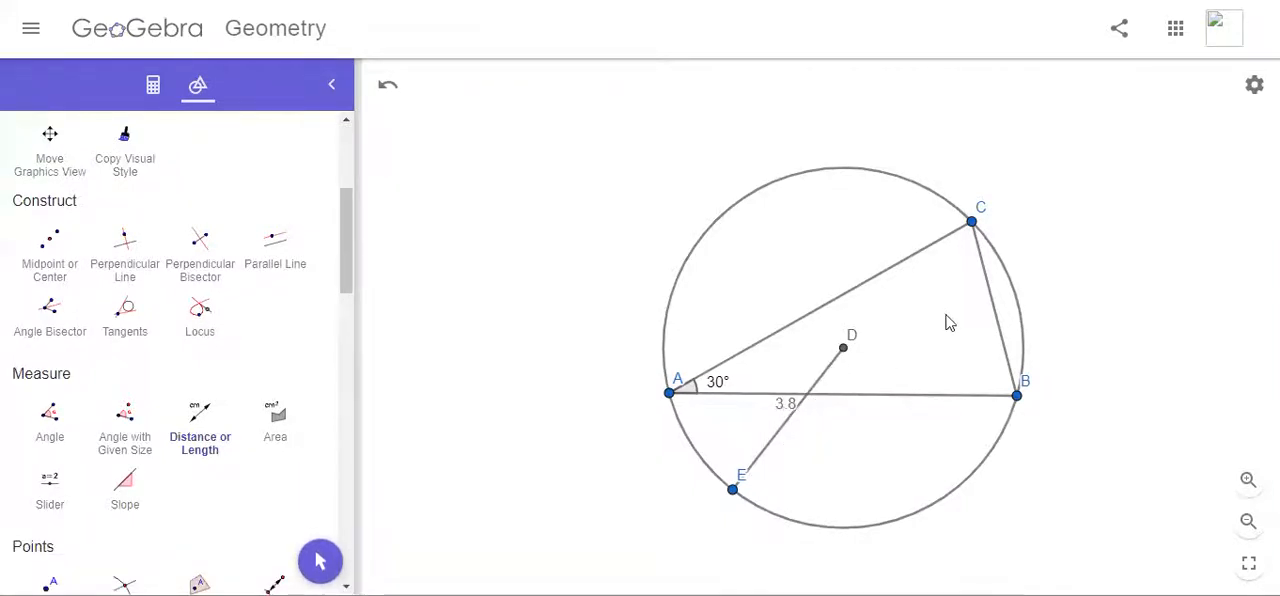
left_click(997, 316)
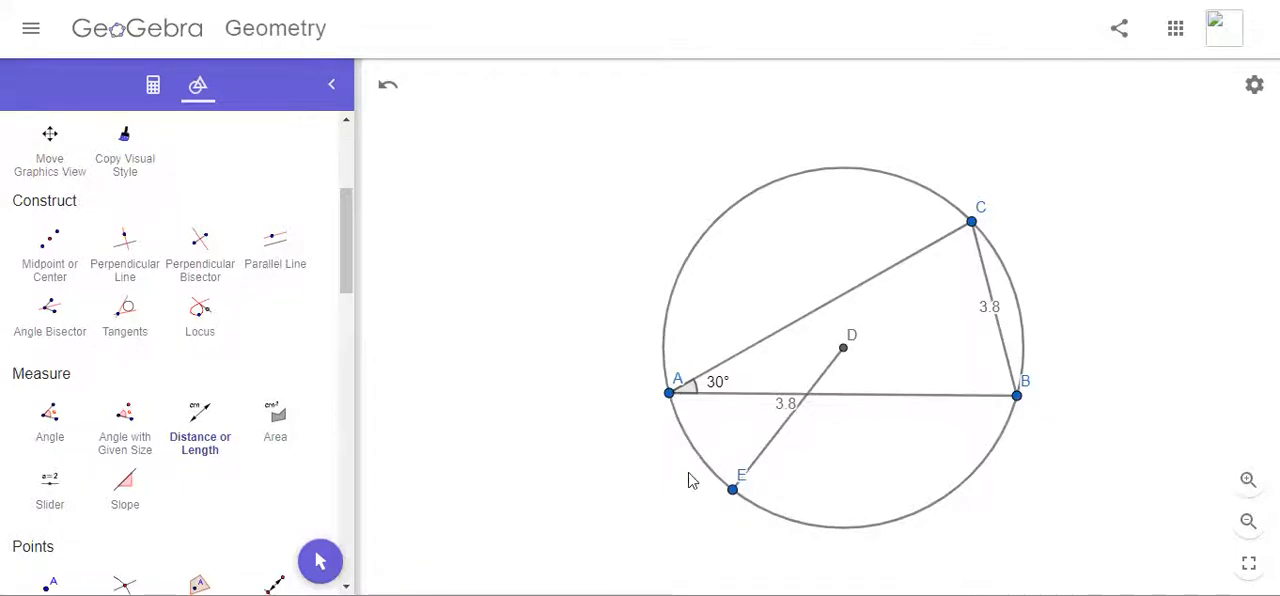
Step: Move point E along the circle to its upper-left arc and shift the length label of BC off the segment
left_click(320, 561)
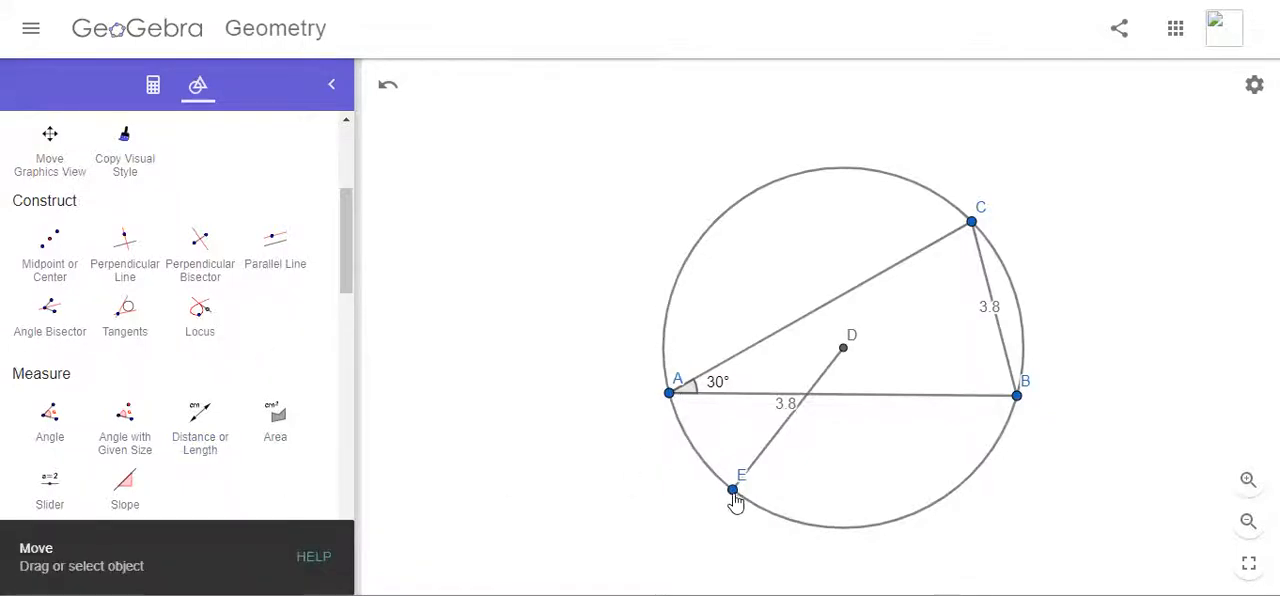
left_click_drag(733, 489, 664, 339)
left_click_drag(660, 285, 725, 211)
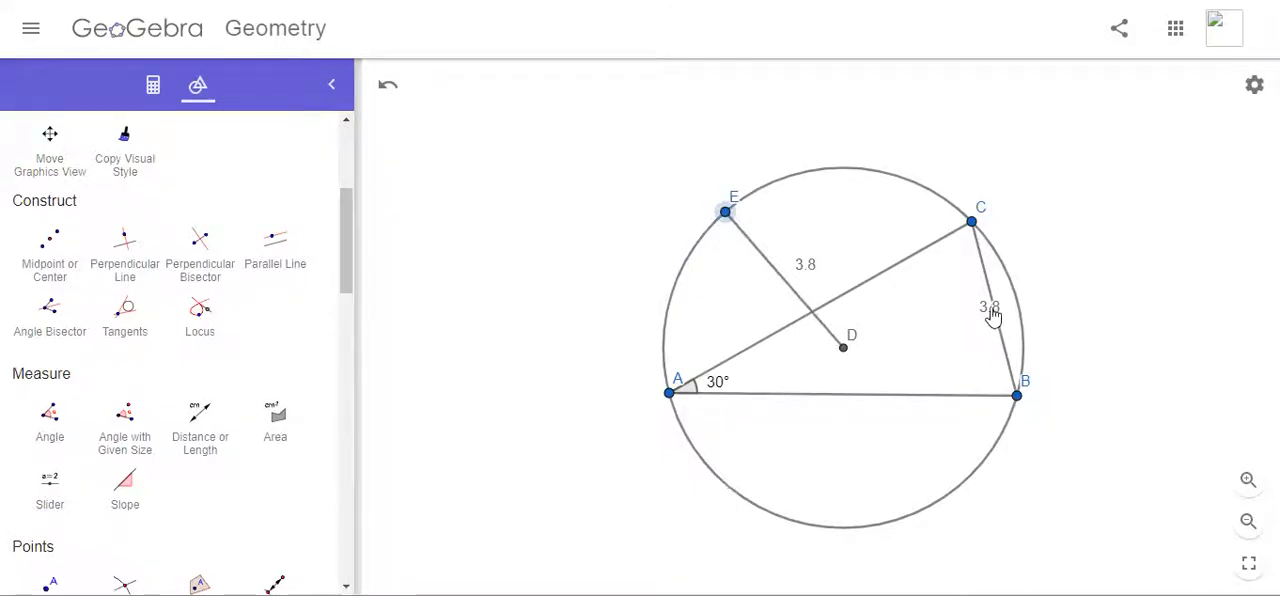
left_click_drag(990, 309, 981, 312)
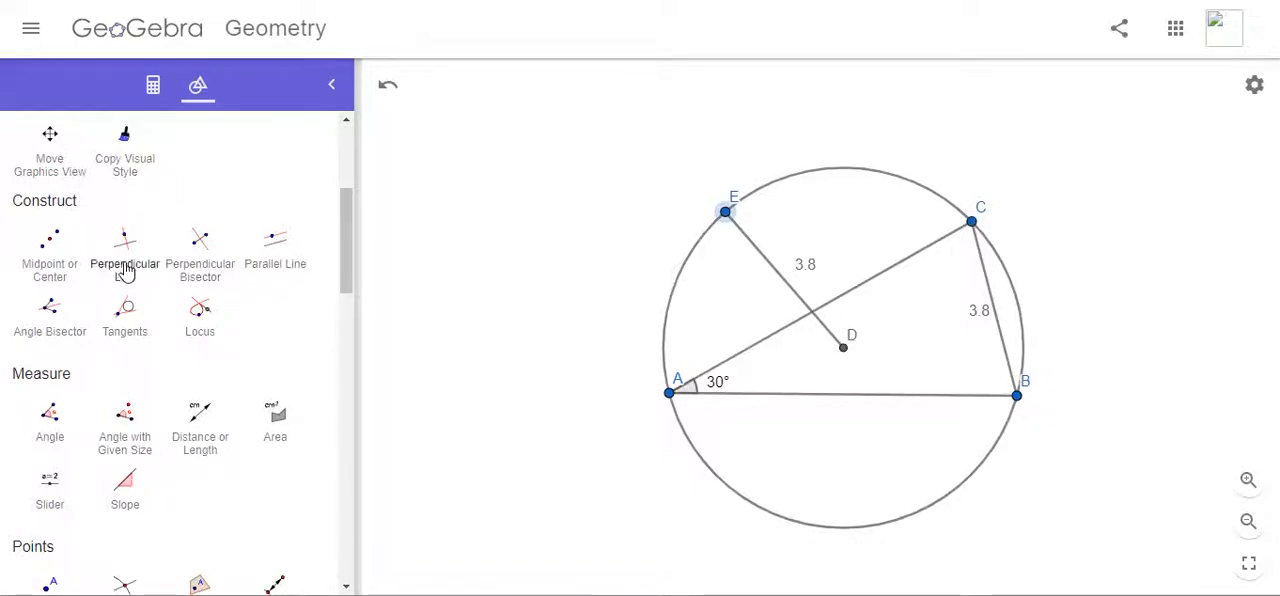
Step: Draw segments from the circle's centre D to vertices C and B
scroll(158, 318, "up", 5)
left_click(195, 192)
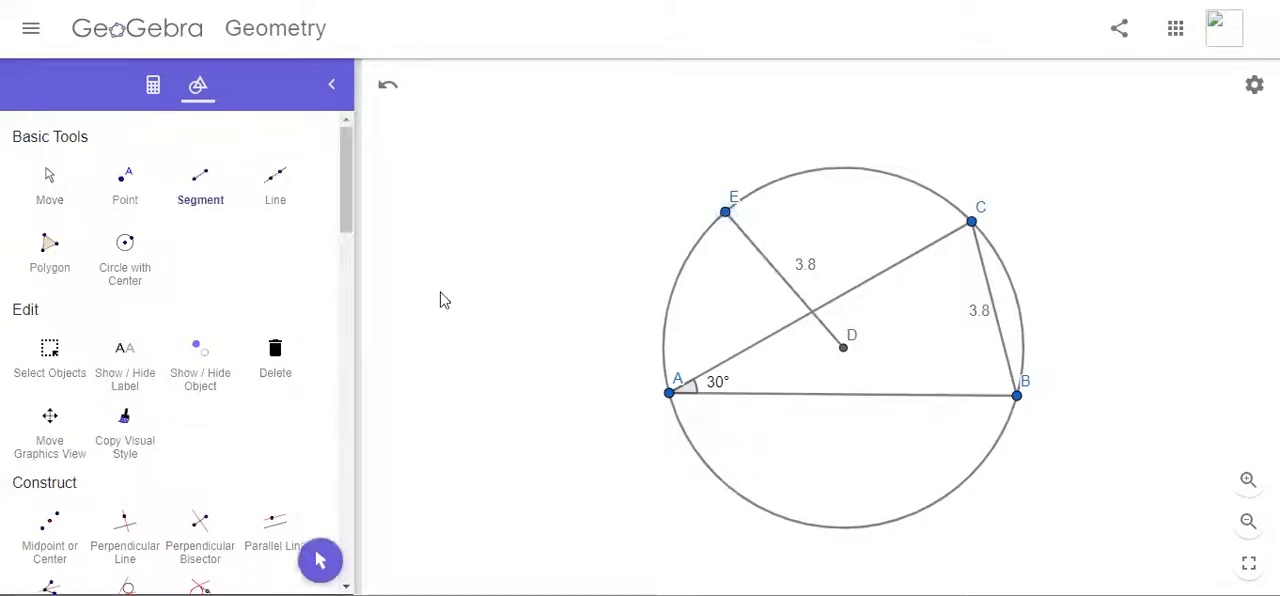
left_click(970, 223)
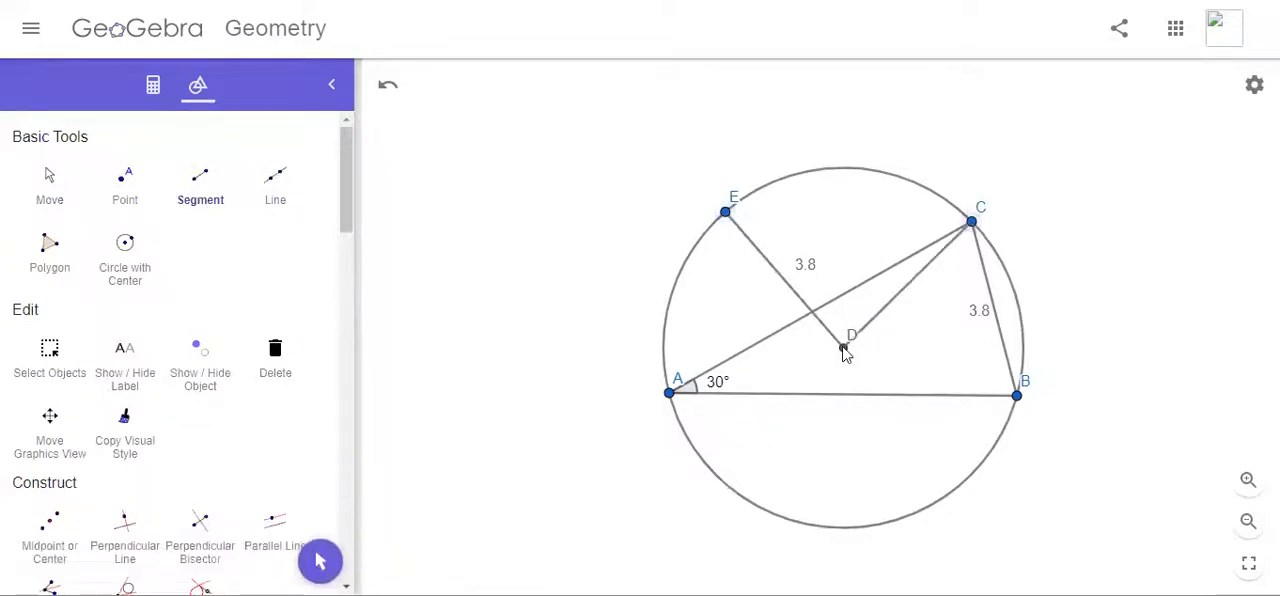
left_click(843, 347)
left_click(1016, 395)
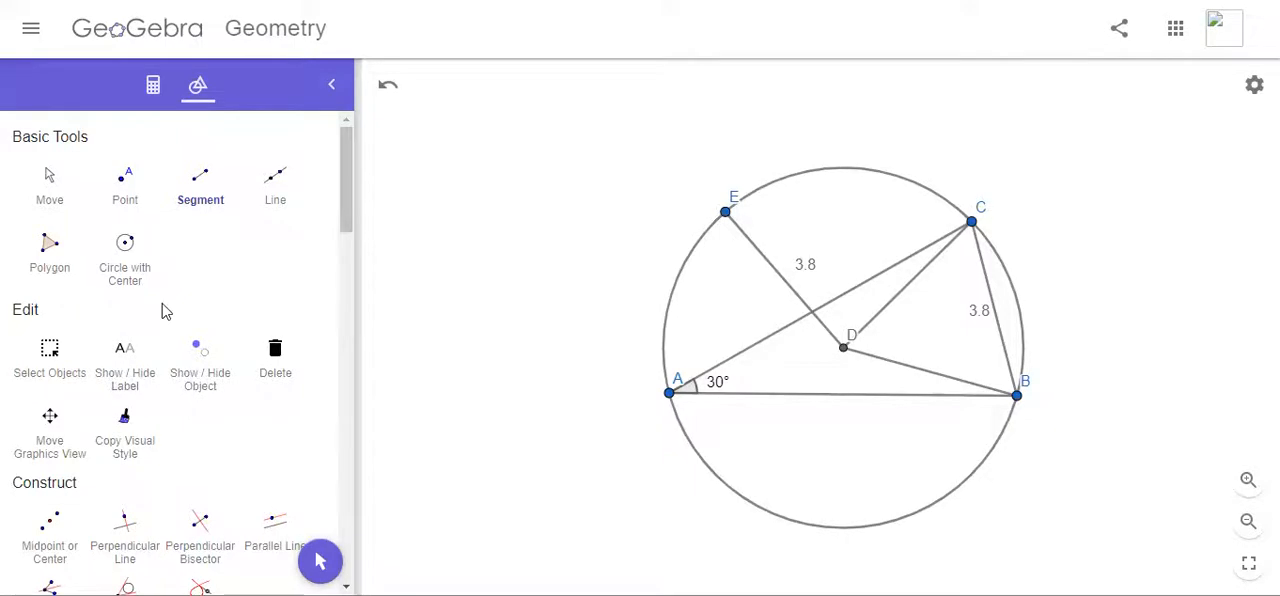
Step: Measure the central angle between DC and DB, and shift its label away from the centre
scroll(190, 373, "down", 6)
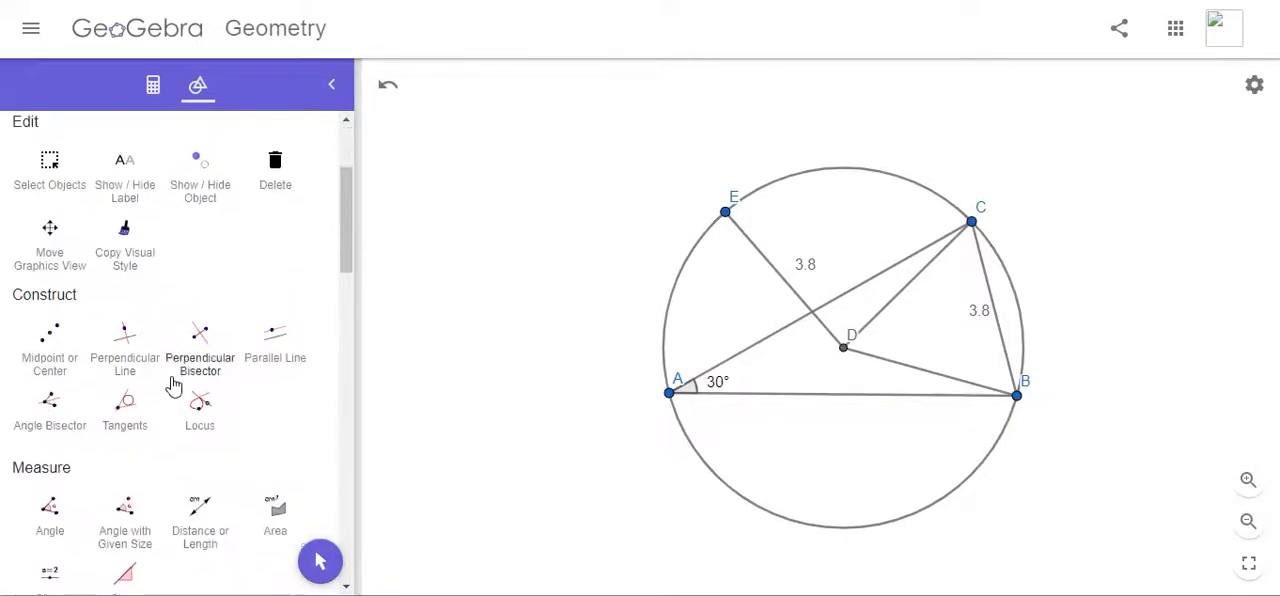
left_click(50, 428)
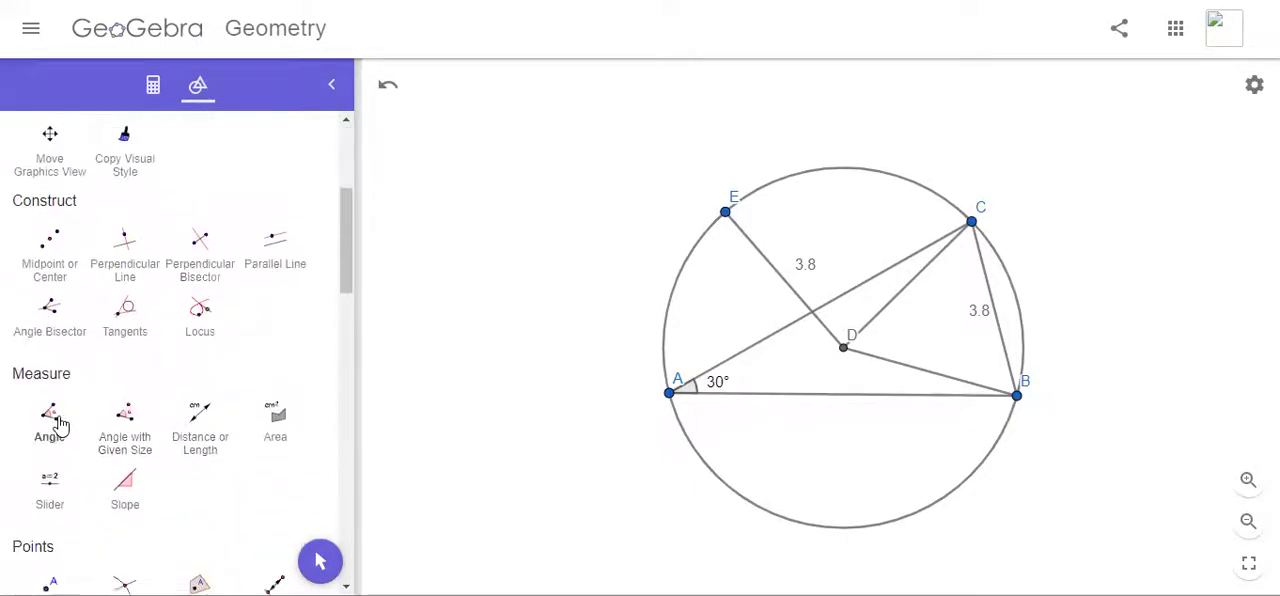
left_click(878, 320)
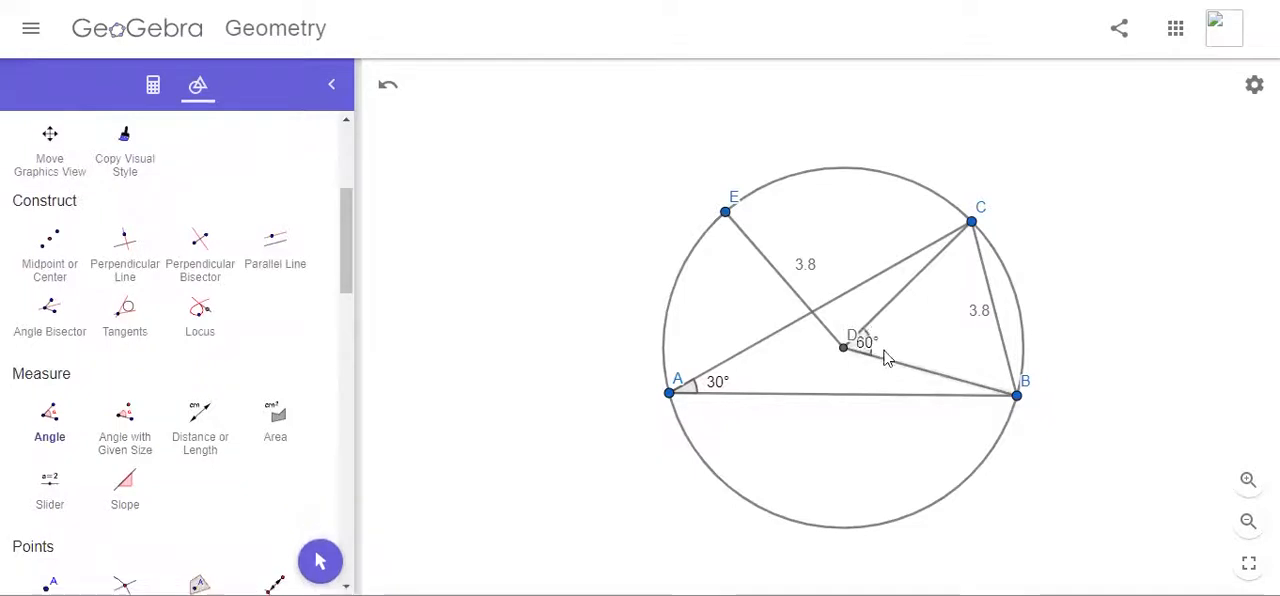
key("Escape")
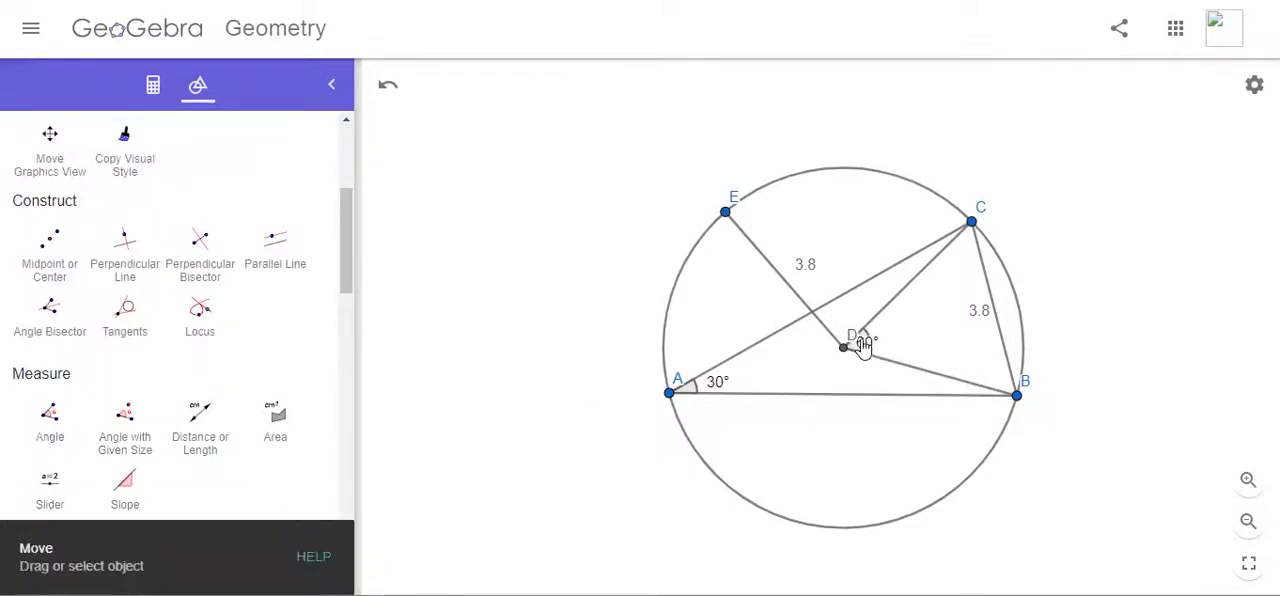
left_click_drag(864, 345, 886, 342)
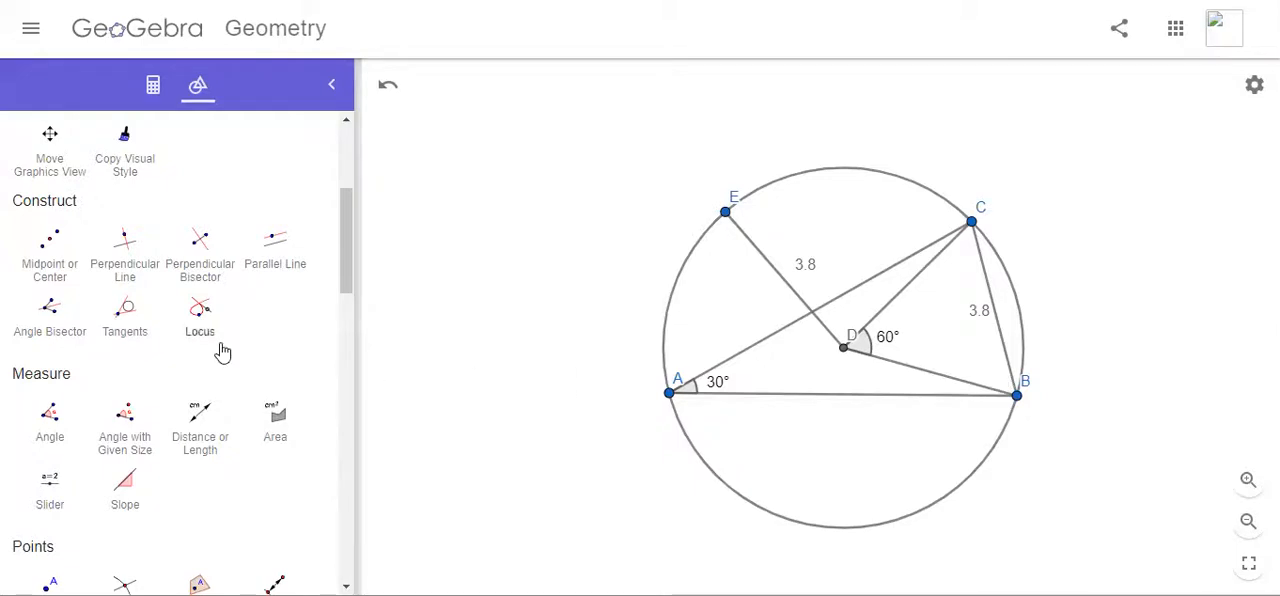
Step: Measure the angles at C and B inside triangle BCD, undoing any stray point placed along the way
left_click(52, 420)
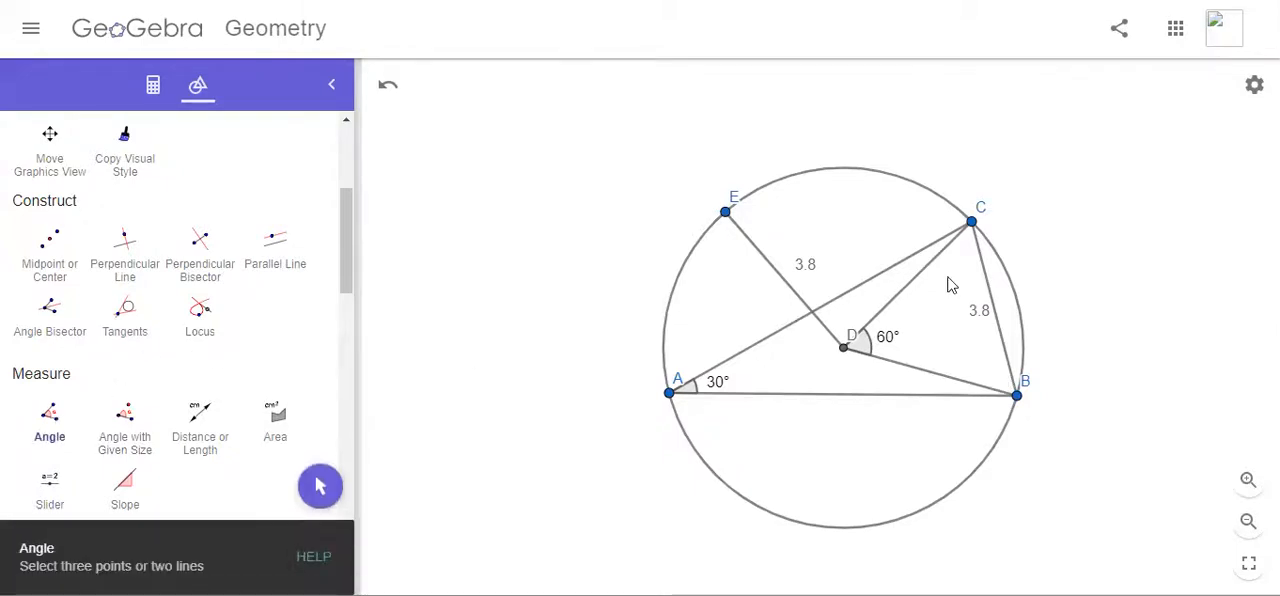
left_click(941, 257)
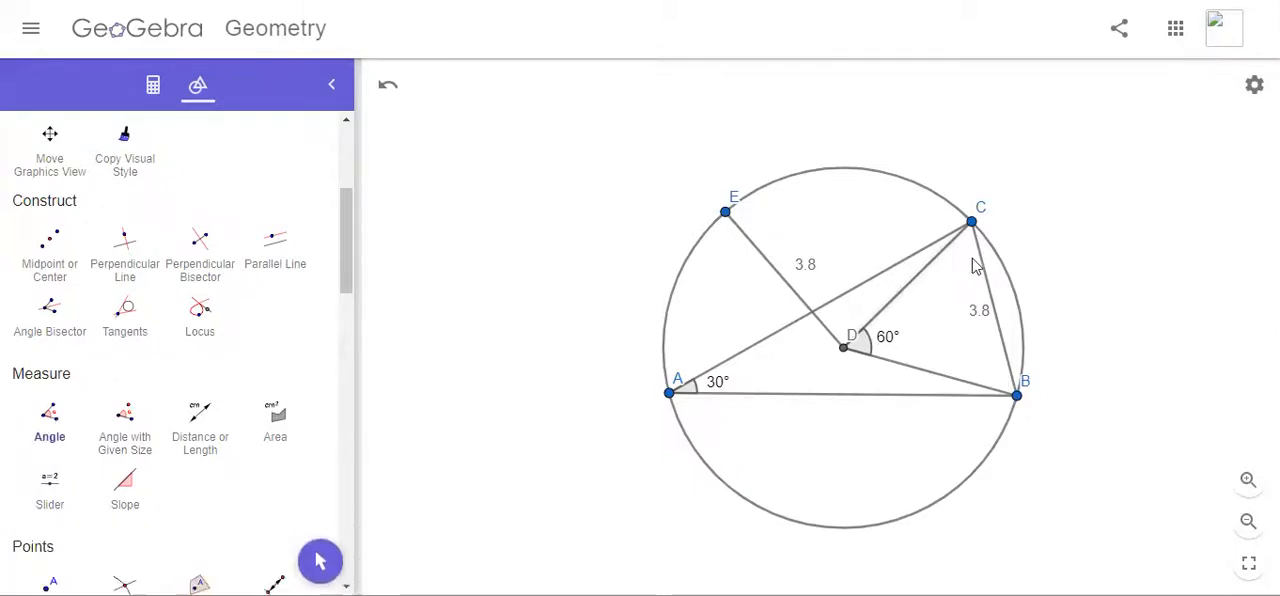
left_click(980, 266)
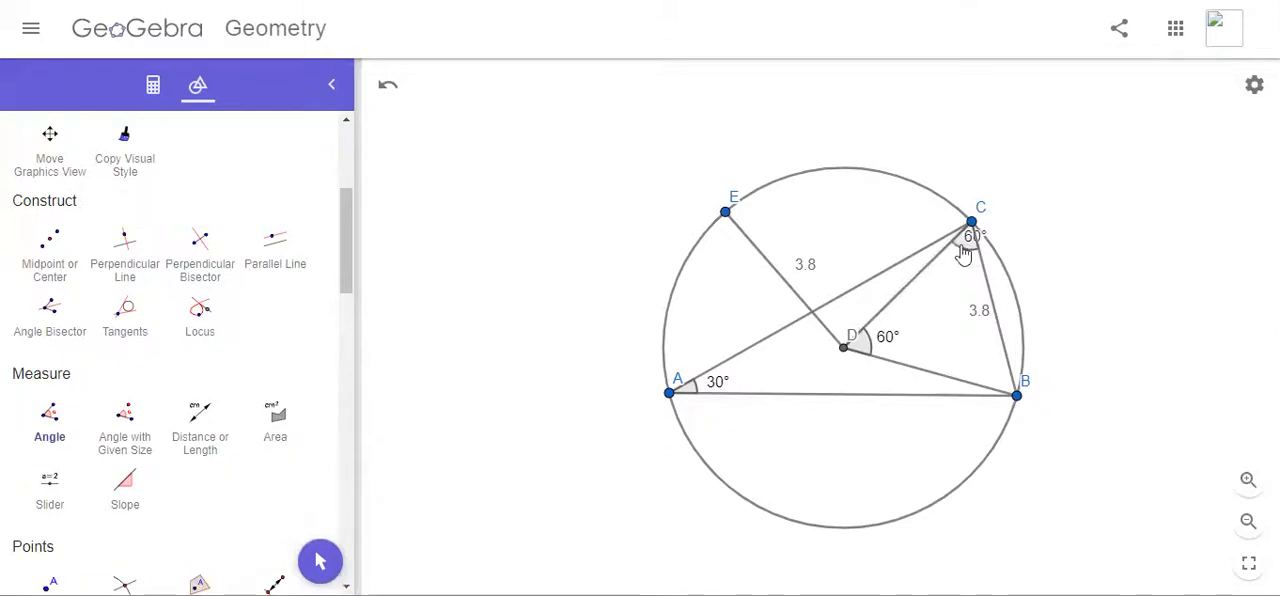
left_click(983, 382)
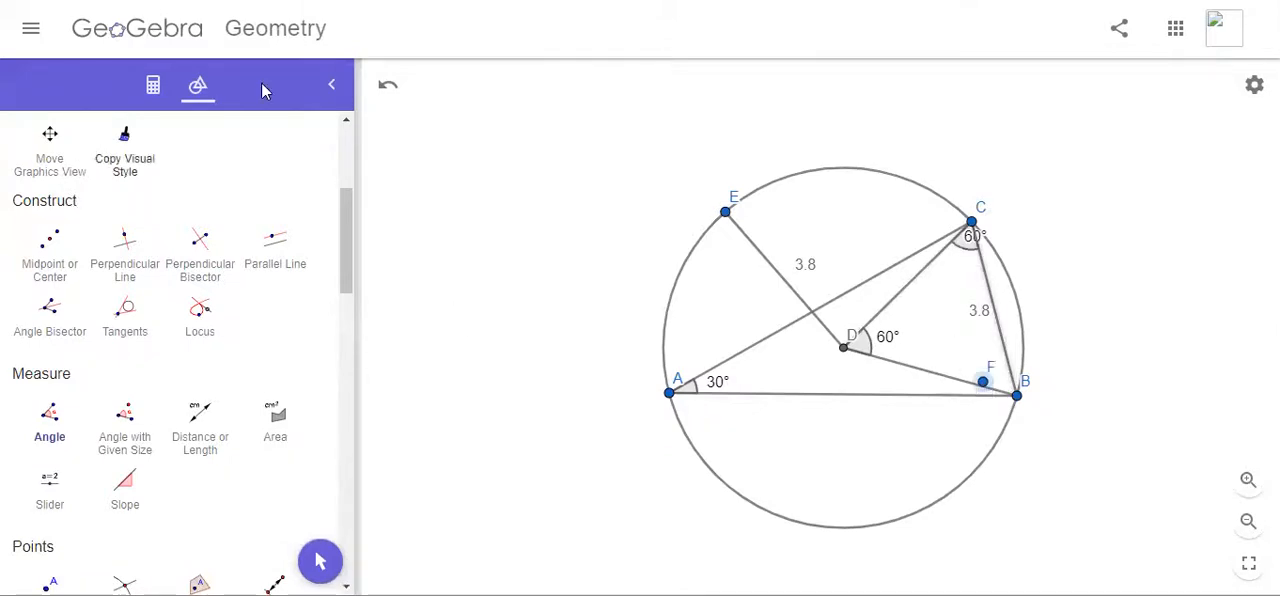
left_click(388, 85)
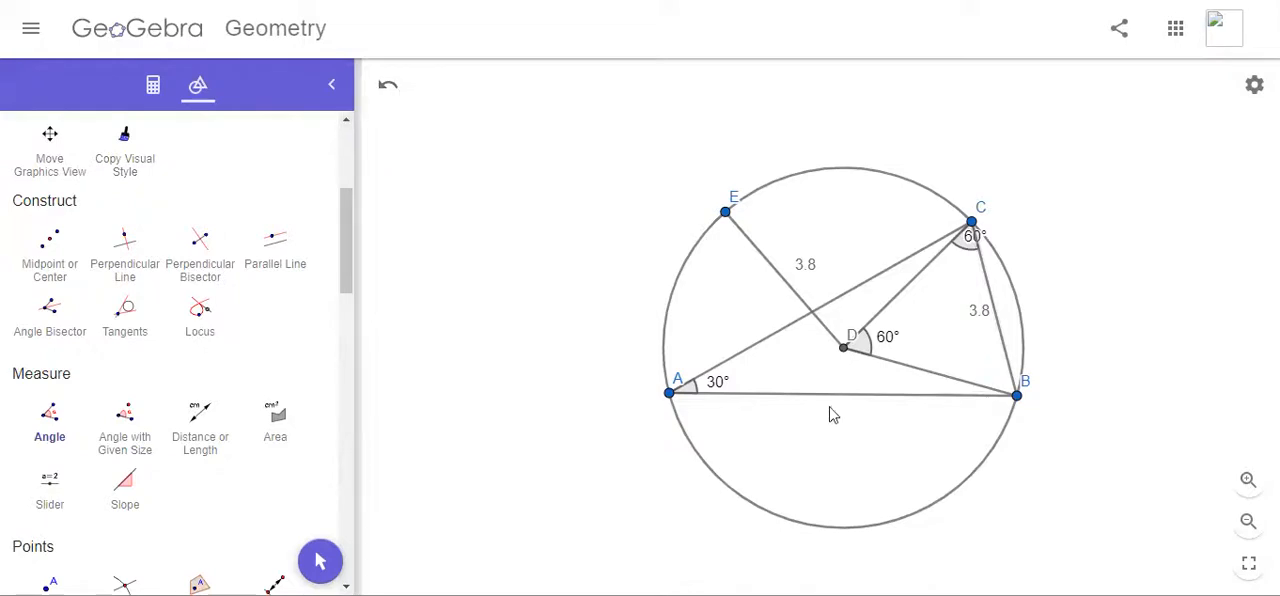
left_click(1008, 363)
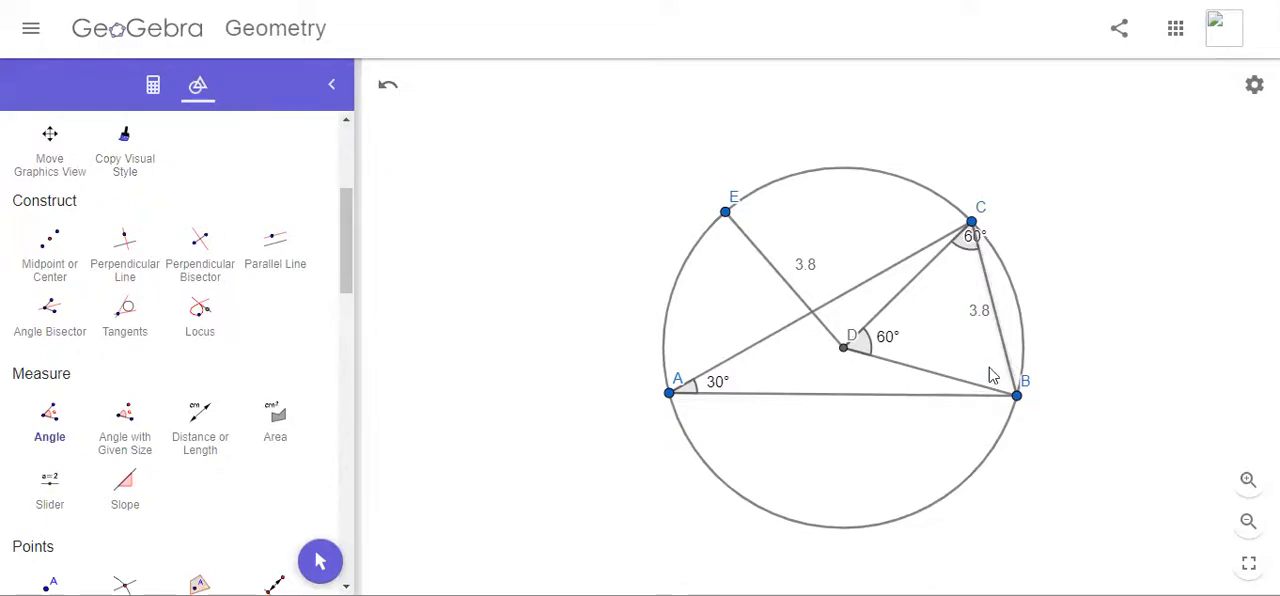
left_click(975, 392)
Step: Move the labels of triangle BCD's angles at B and C clear of their arcs
left_click(320, 561)
left_click_drag(1012, 390, 989, 372)
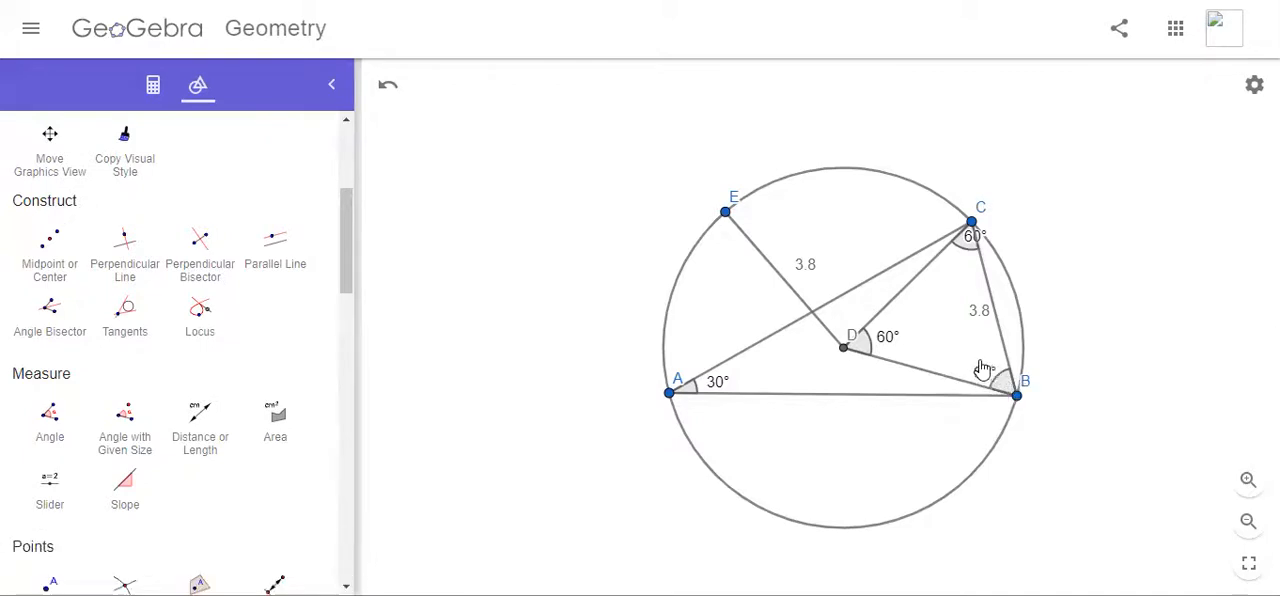
left_click_drag(975, 246, 957, 273)
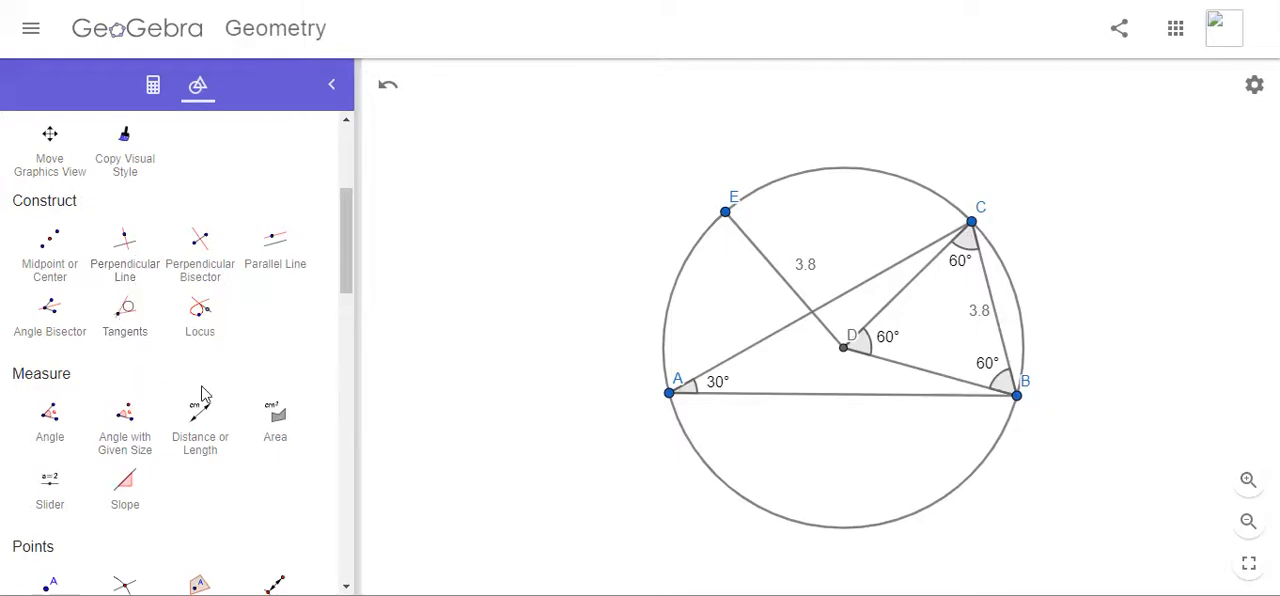
Step: Add length measurements to segments CD and DB
scroll(200, 395, "up", 1)
scroll(199, 395, "down", 2)
left_click(196, 330)
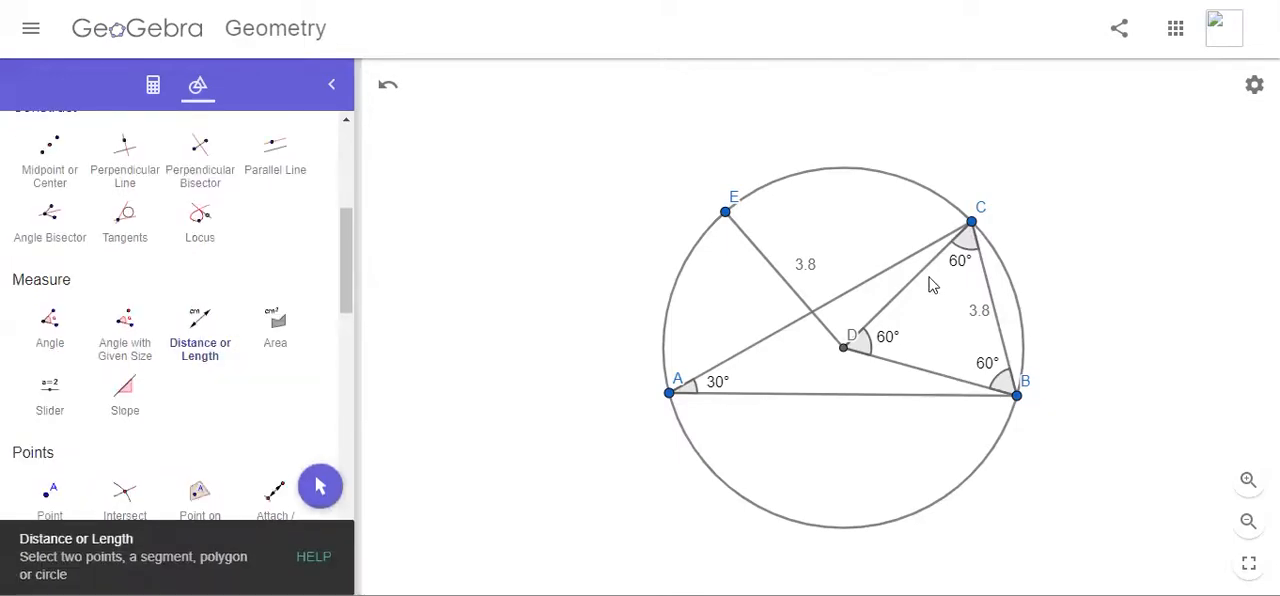
left_click(907, 291)
left_click(931, 373)
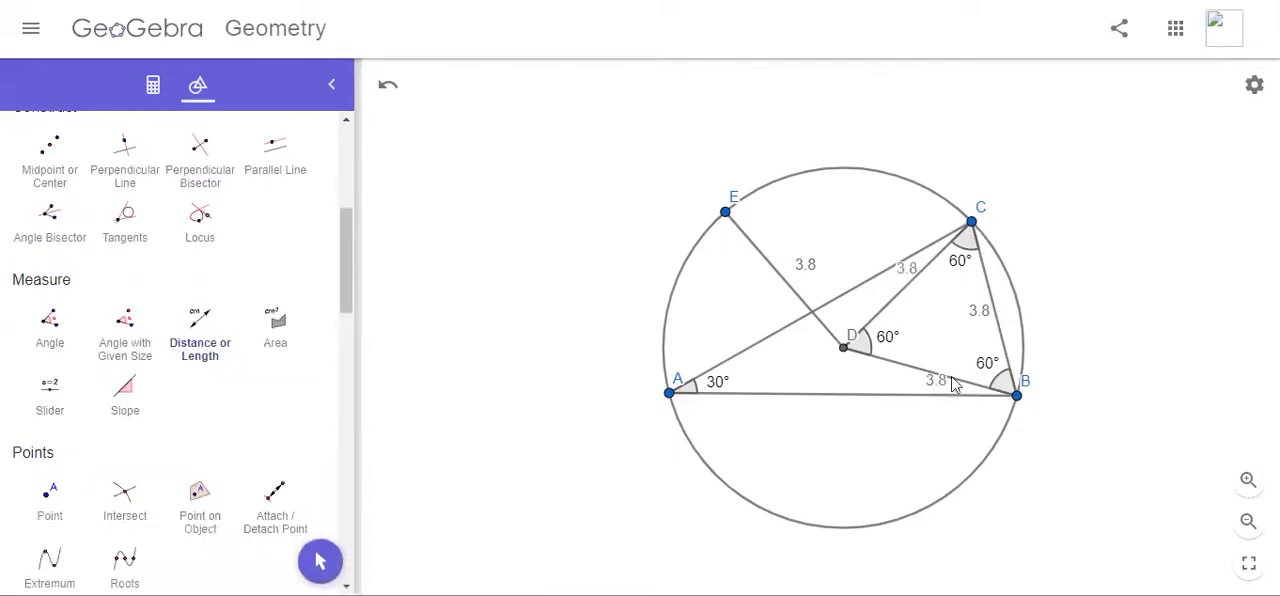